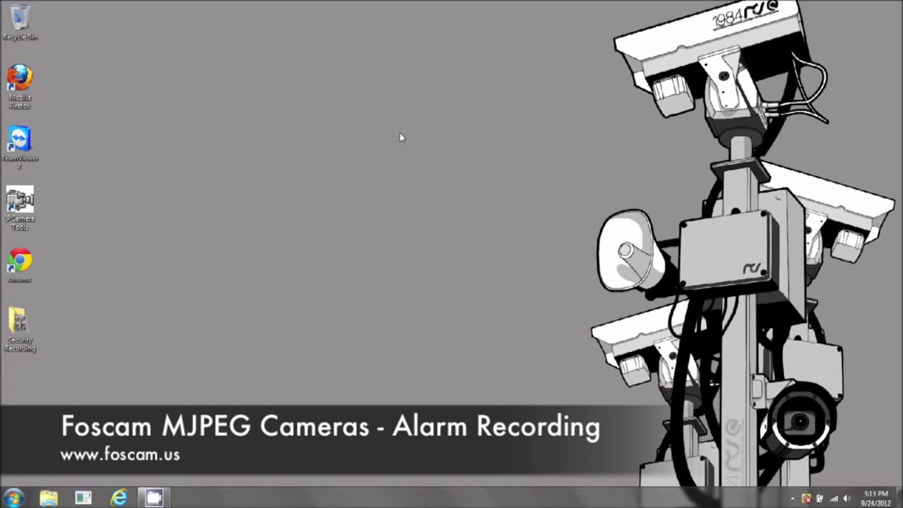
double_click(19, 202)
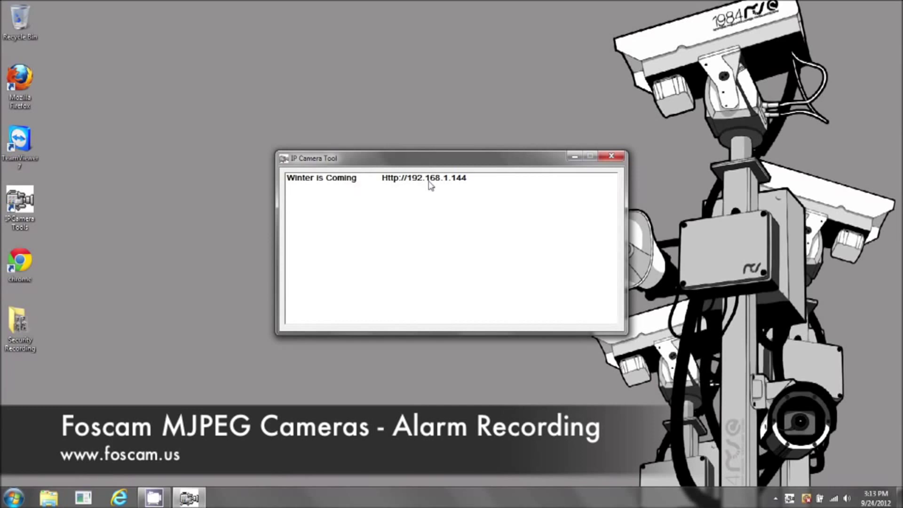
double_click(429, 181)
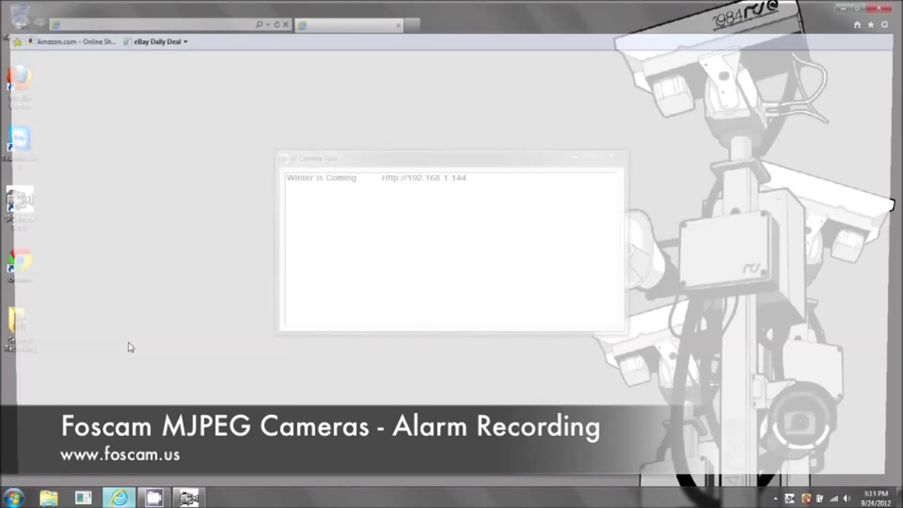
click(124, 21)
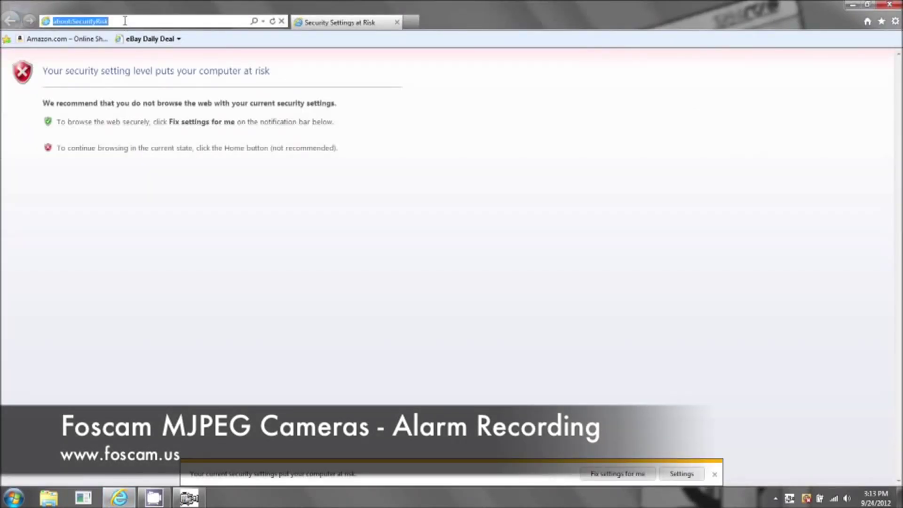
text(http://192.168.1.144/)
key(Return)
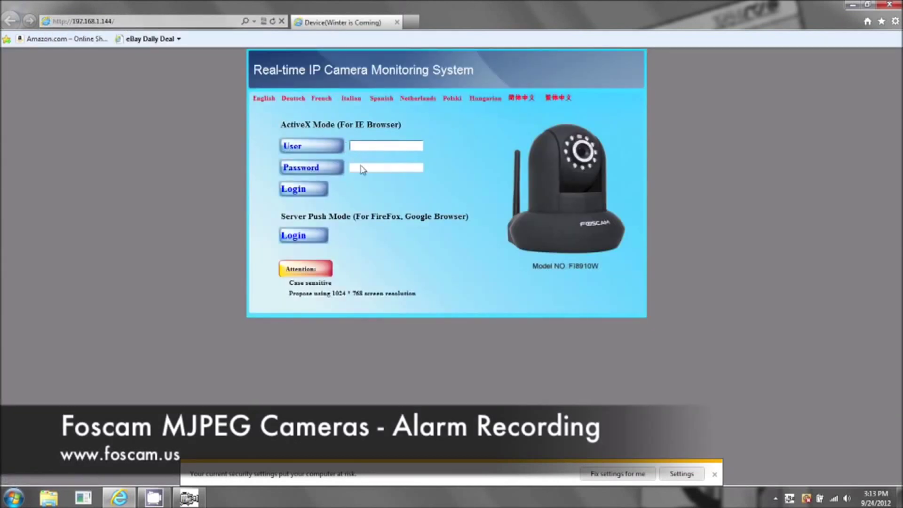
Log in as admin in ActiveX Mode and expand the For Visitor options on the live view.
click(358, 150)
text(admin)
click(293, 188)
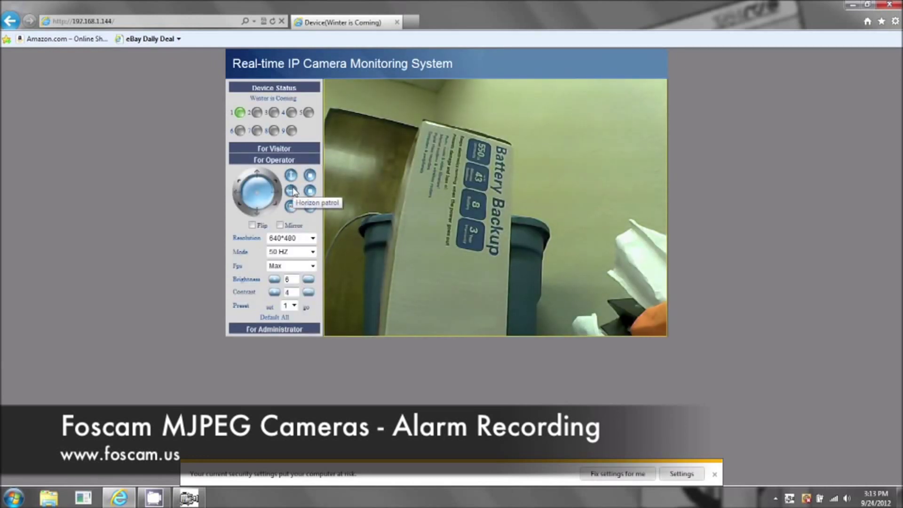
click(274, 148)
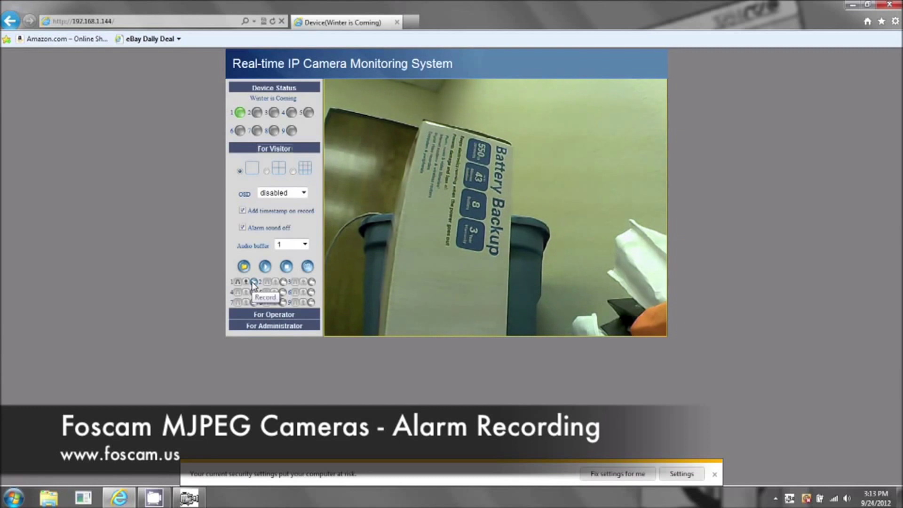
Go to For Administrator > Users Settings to show the record and alarm-record paths.
click(275, 326)
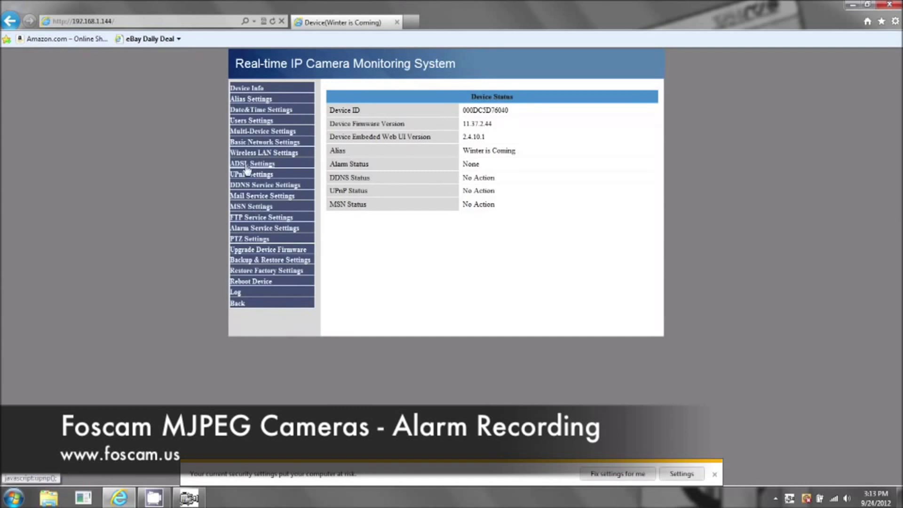
click(252, 122)
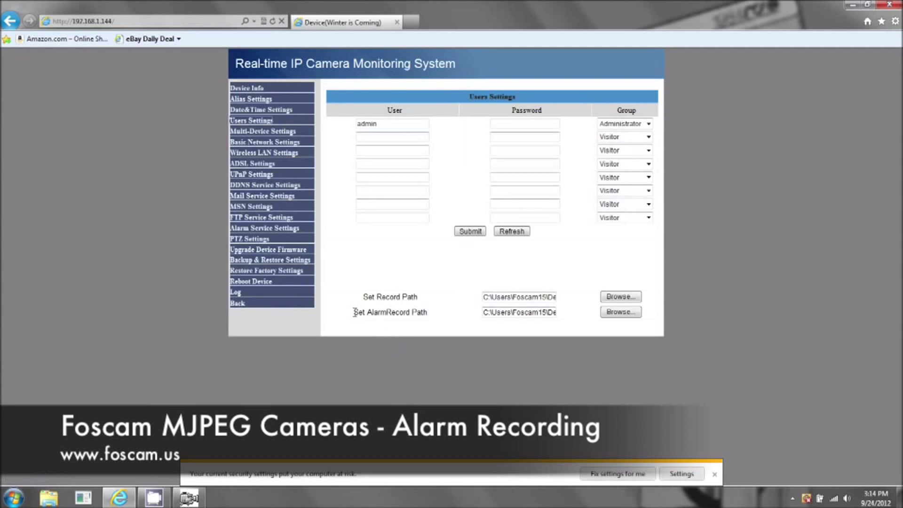
Set the alarm record path to the Desktop folder and acknowledge the success message.
click(620, 312)
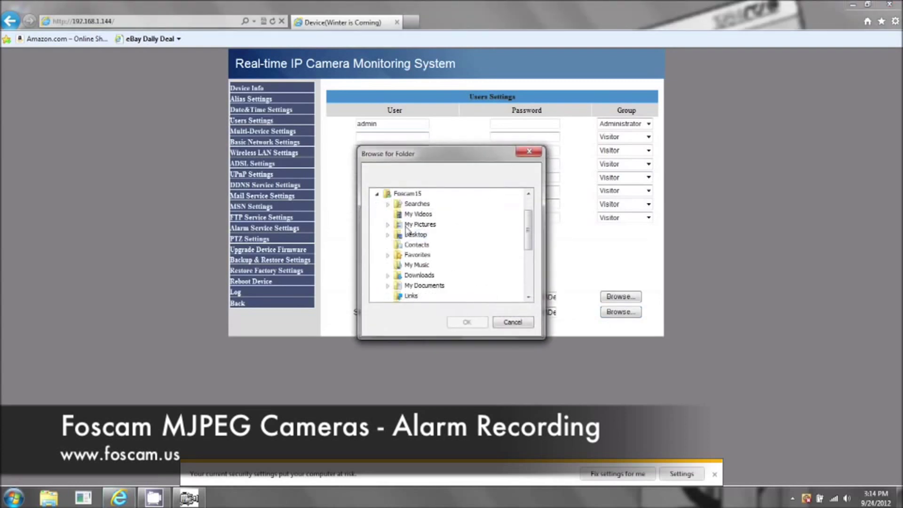
click(417, 235)
click(467, 322)
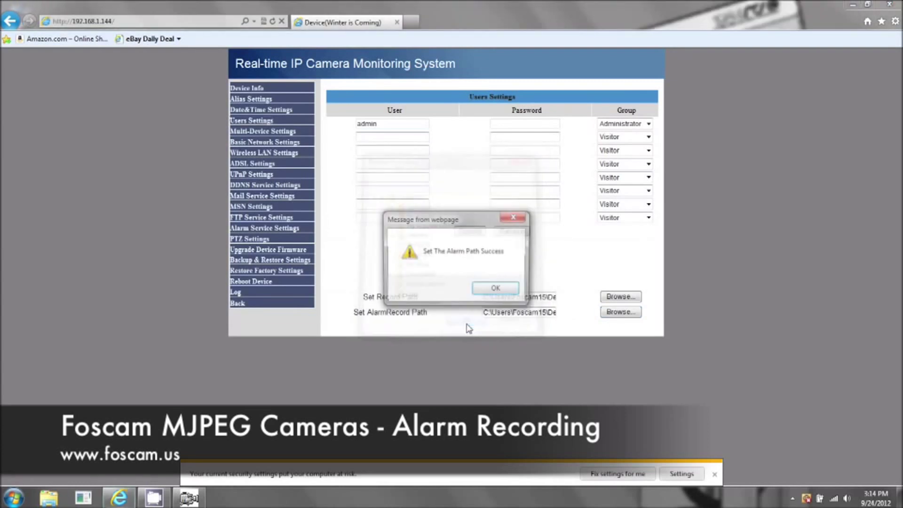
click(506, 289)
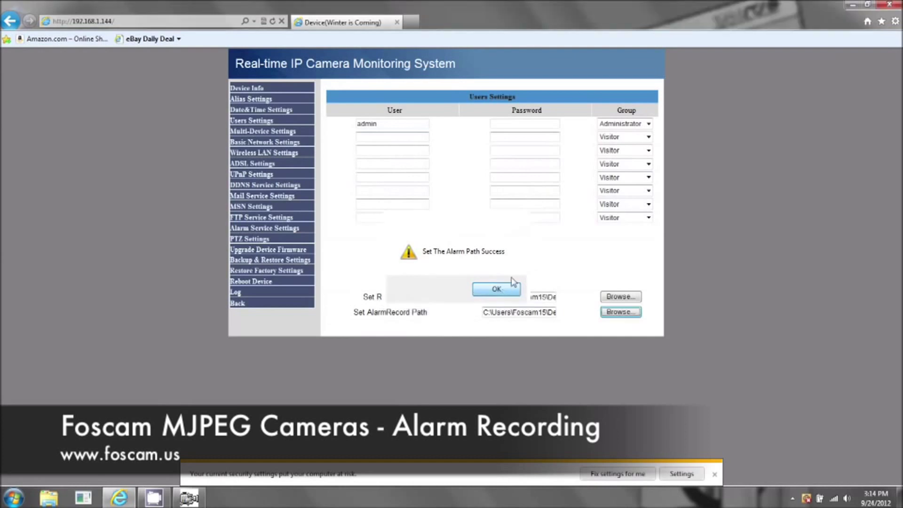
click(853, 5)
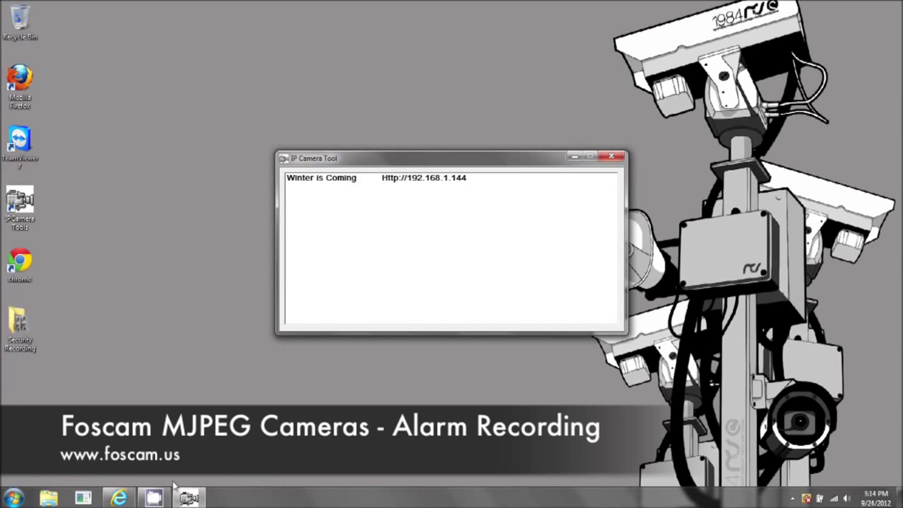
click(119, 497)
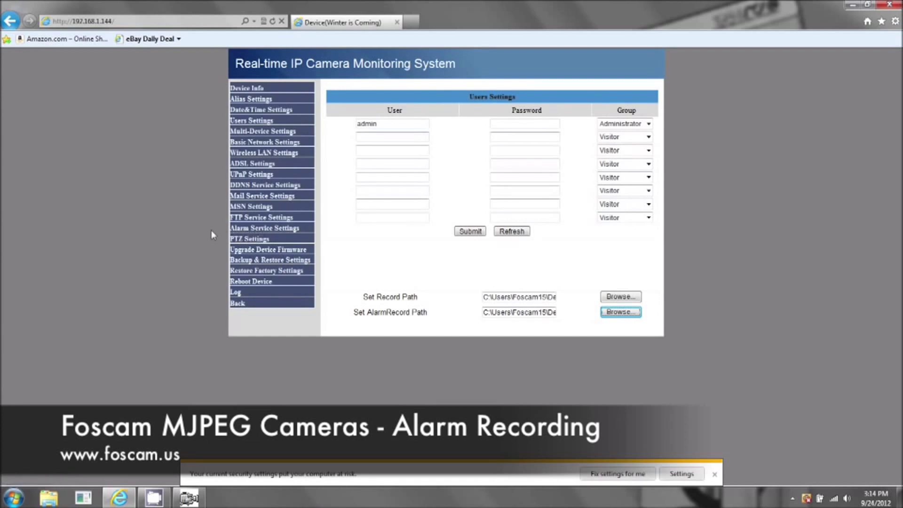
In Alarm Service Settings, arm Motion Detect with sensitivity 5.
click(248, 229)
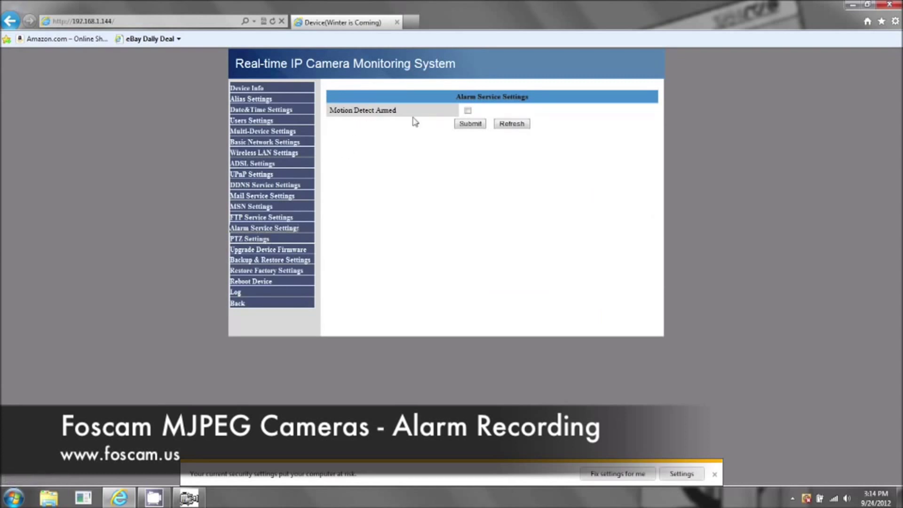
click(468, 111)
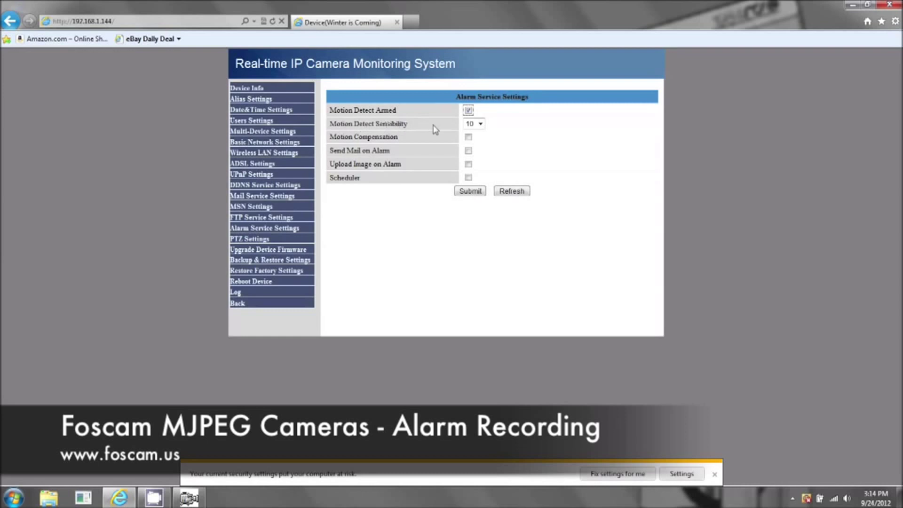
click(481, 124)
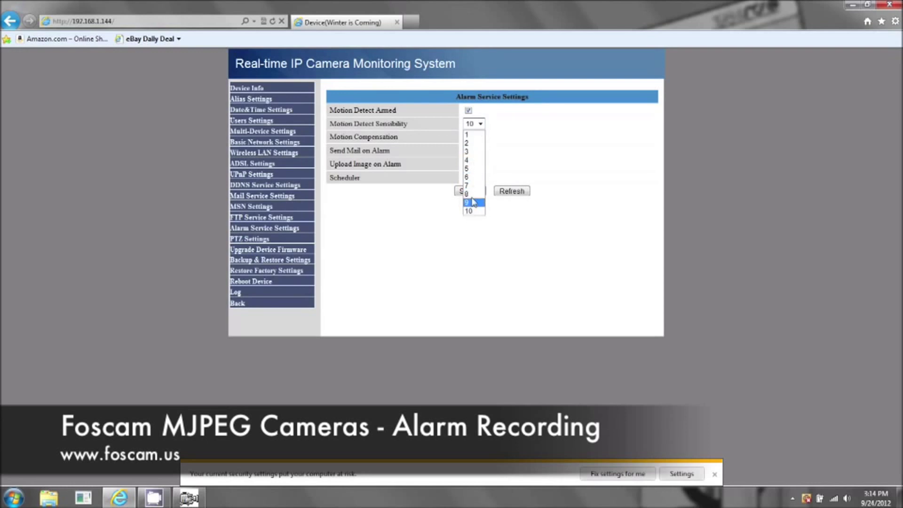
click(480, 172)
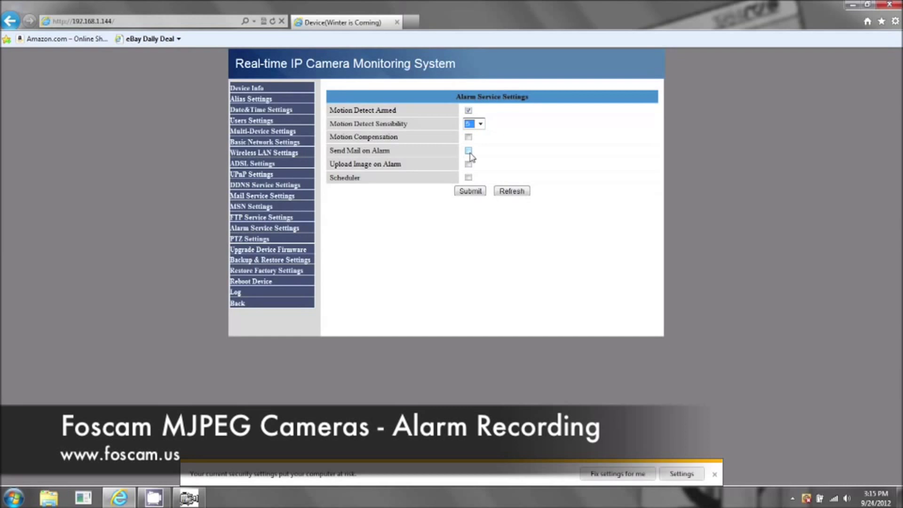
Leave the Scheduler off with no Sunday hours marked and submit the alarm settings.
click(468, 177)
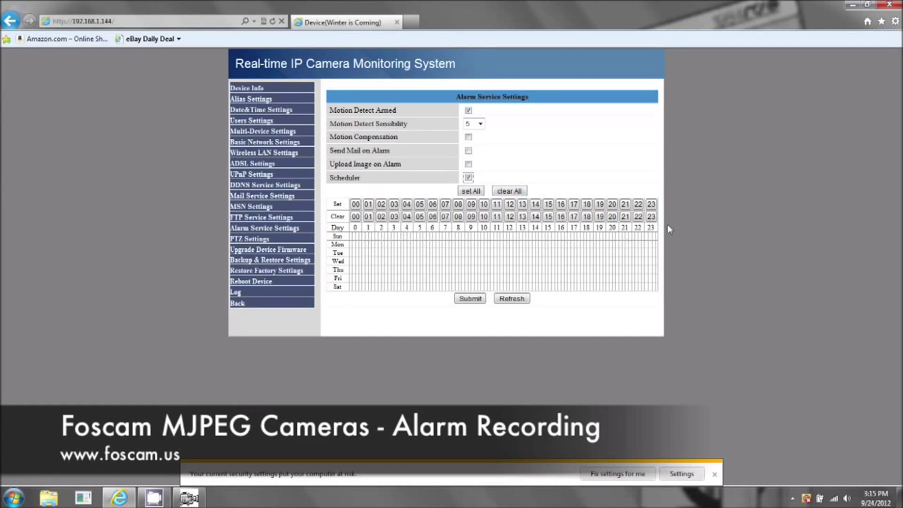
click(496, 236)
click(498, 237)
click(493, 237)
click(492, 236)
click(497, 236)
click(501, 237)
click(469, 177)
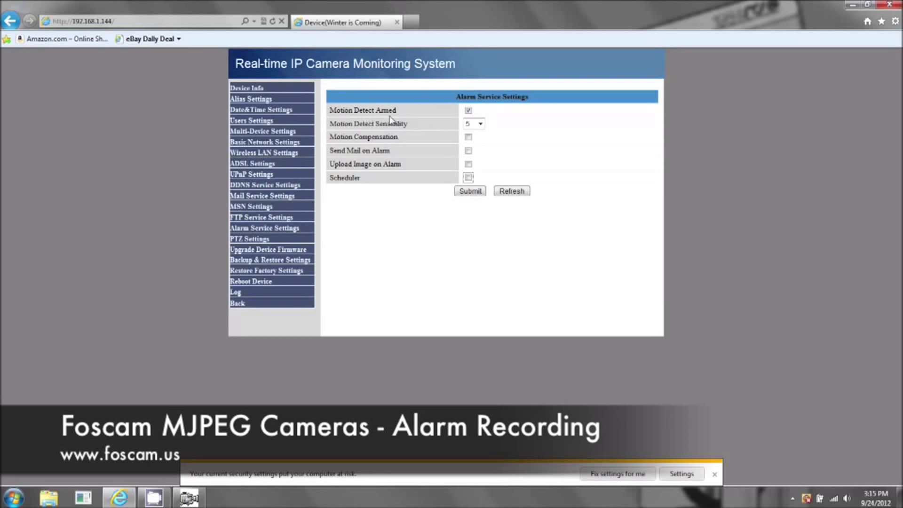
click(479, 193)
Return to the live view and pan/tilt the camera onto the Battery Backup box and bins.
click(243, 306)
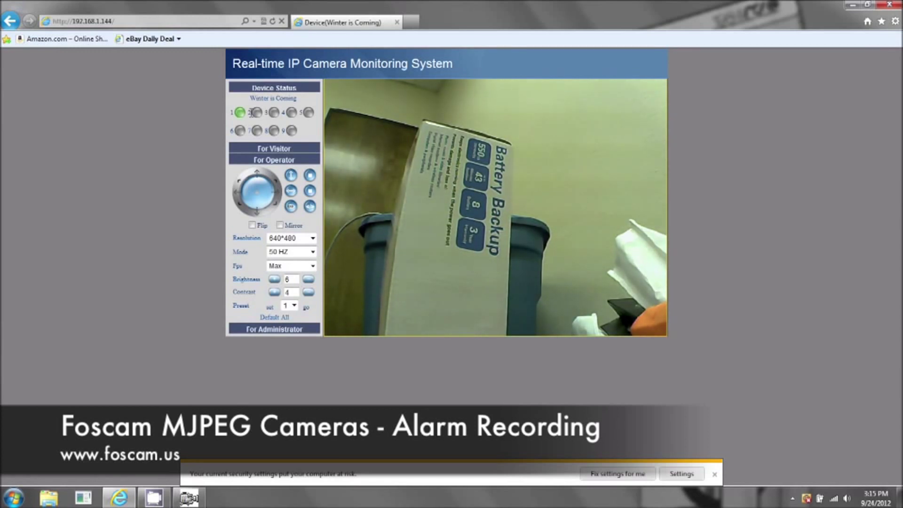
click(240, 209)
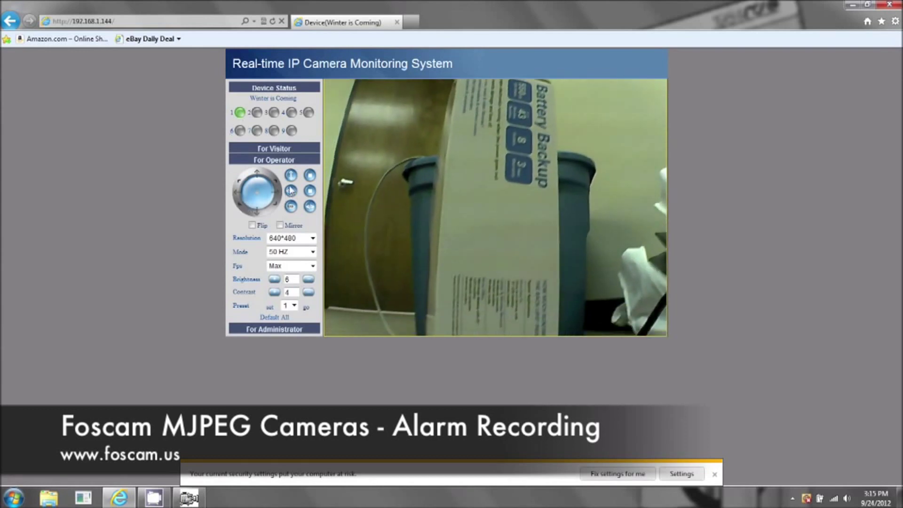
click(279, 188)
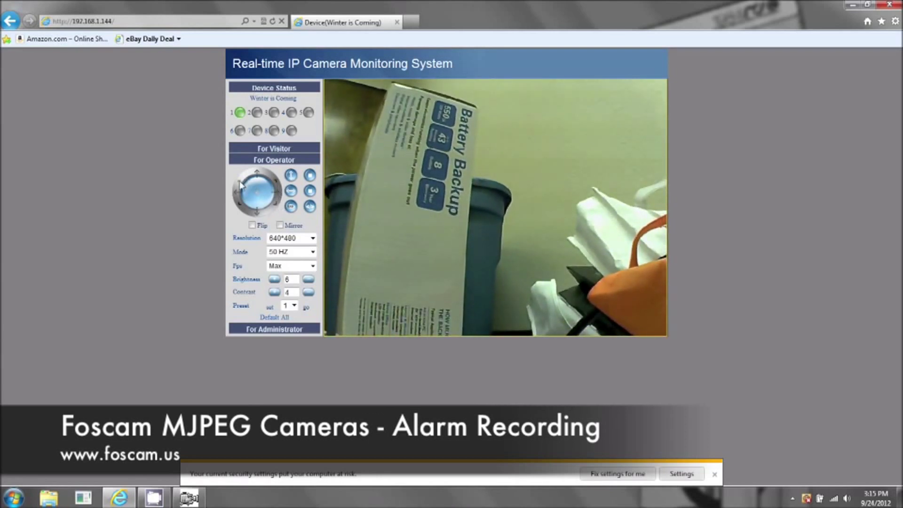
click(260, 212)
click(257, 210)
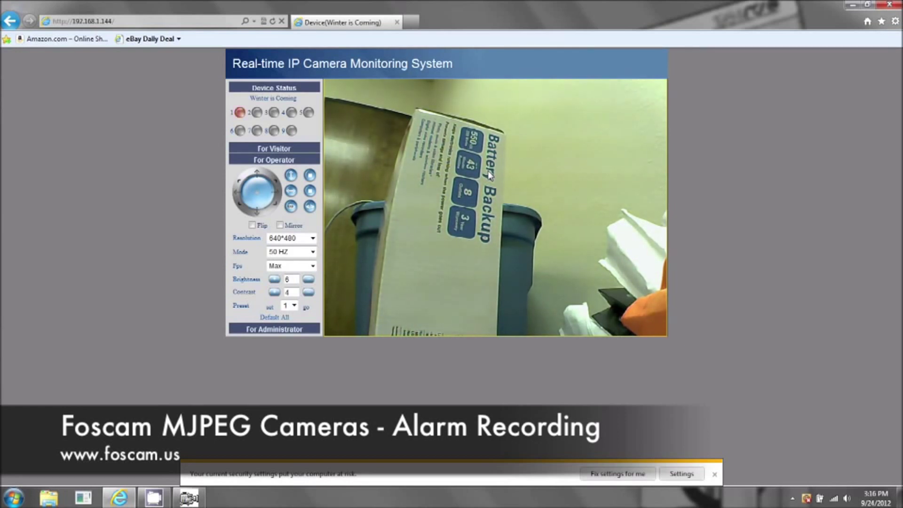
click(852, 4)
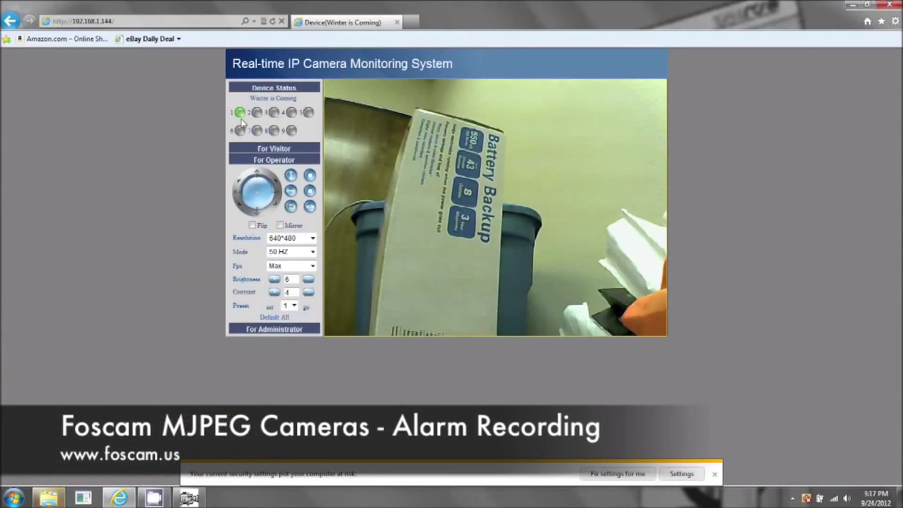
click(58, 499)
click(169, 123)
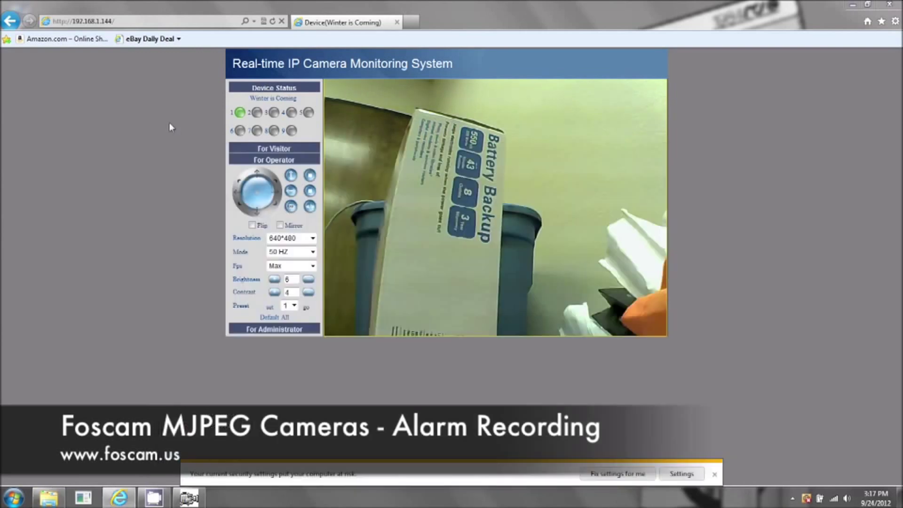
click(853, 6)
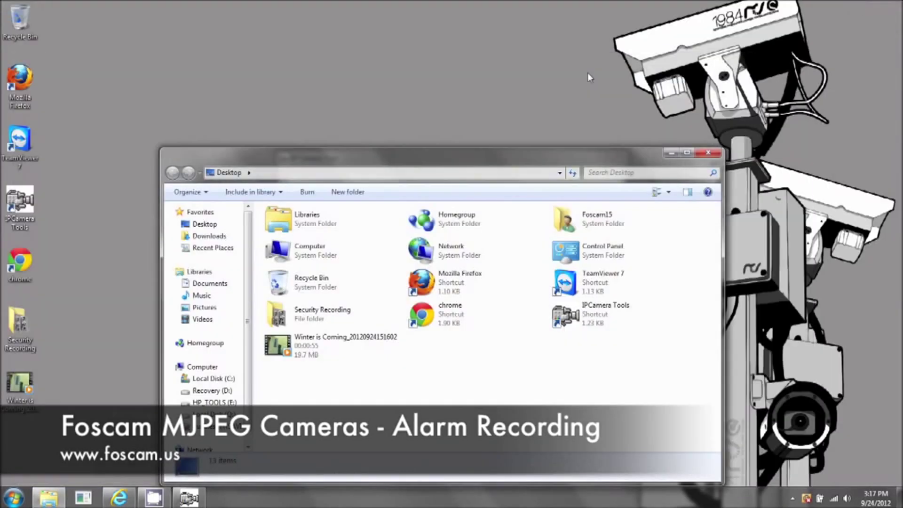
double_click(13, 389)
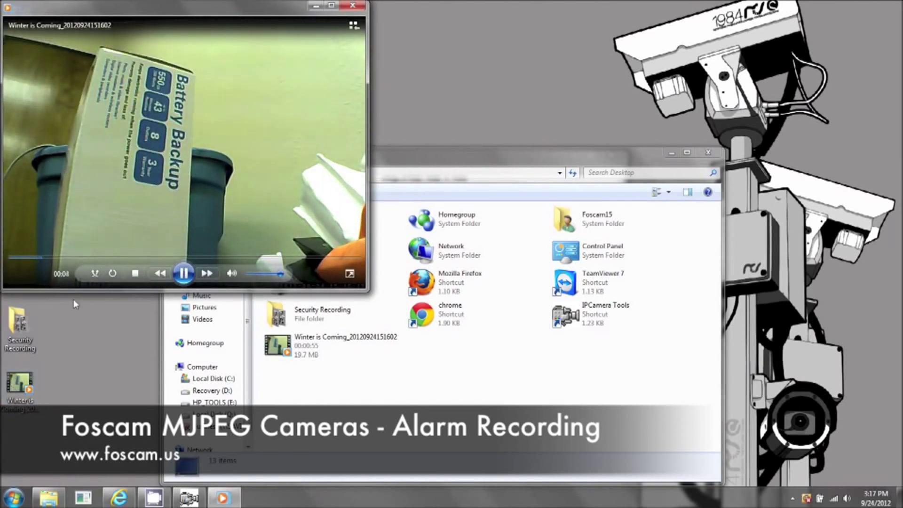
Pause, resume and seek the clip to its 00:55 end, then close Media Player and Explorer.
click(184, 273)
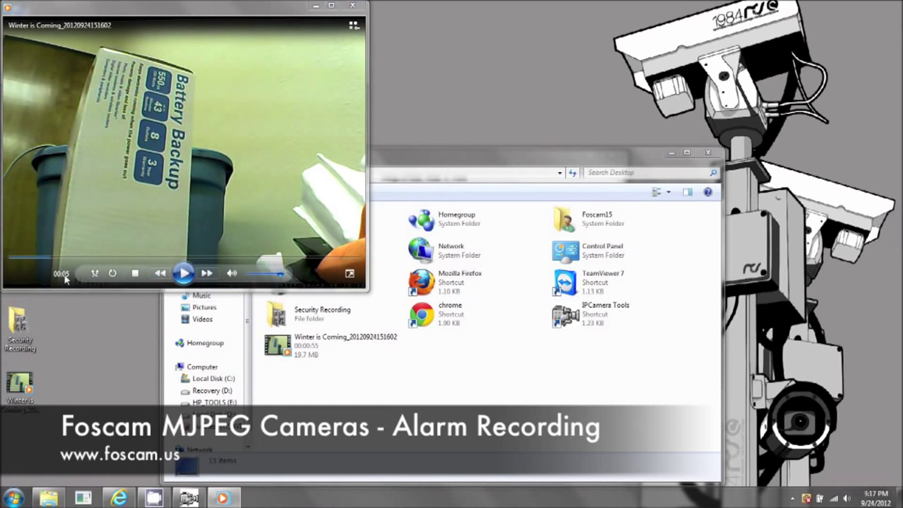
click(183, 273)
click(355, 259)
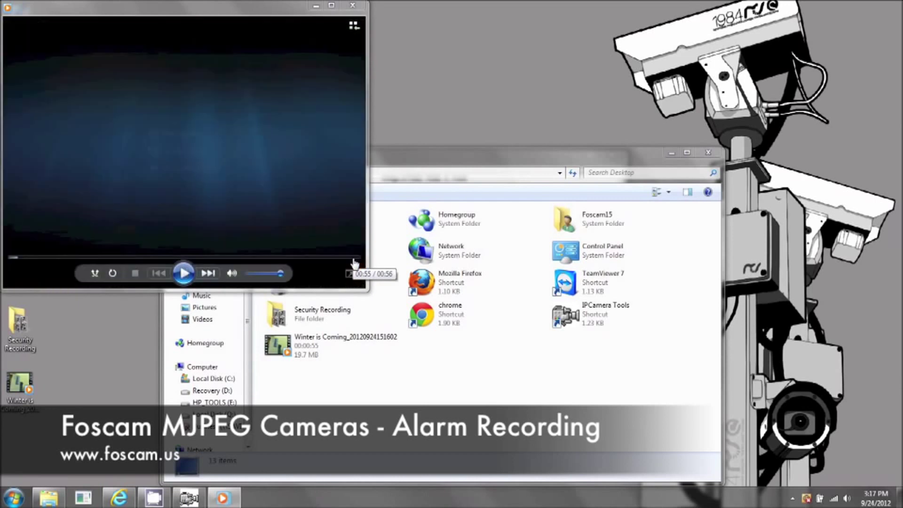
click(355, 257)
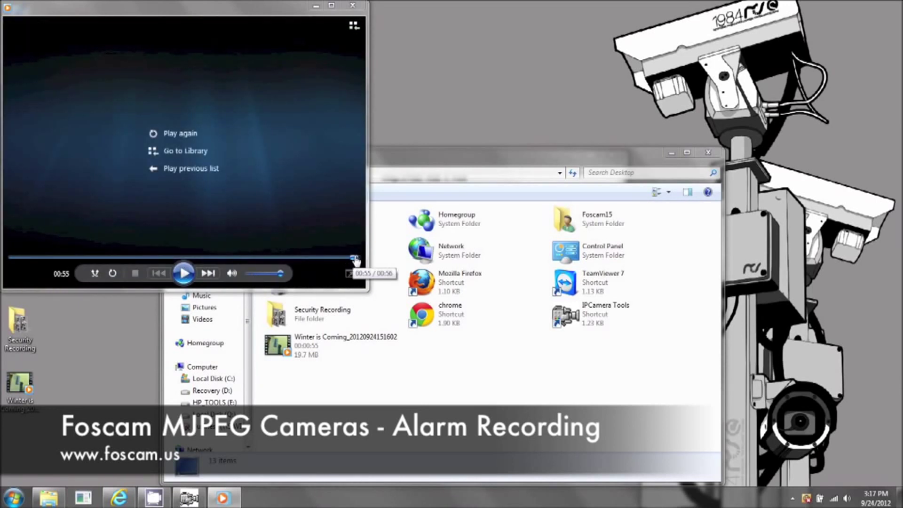
click(353, 6)
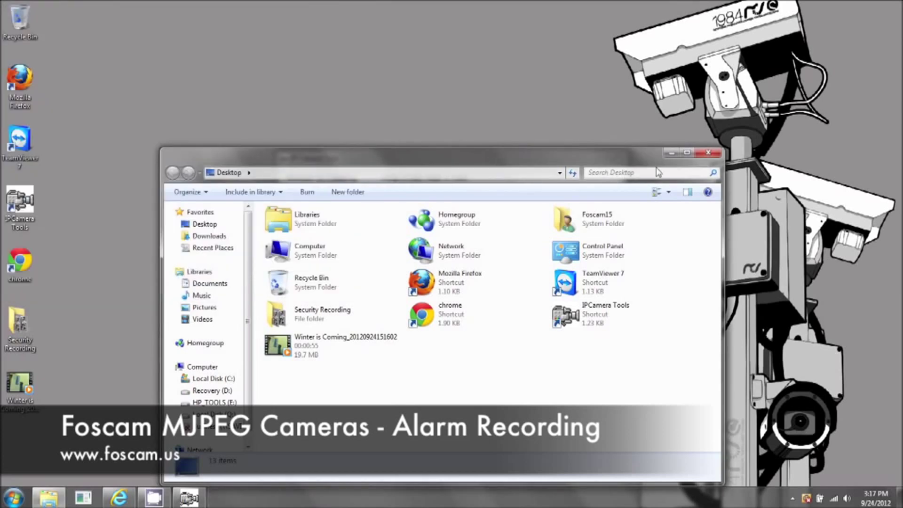
click(711, 156)
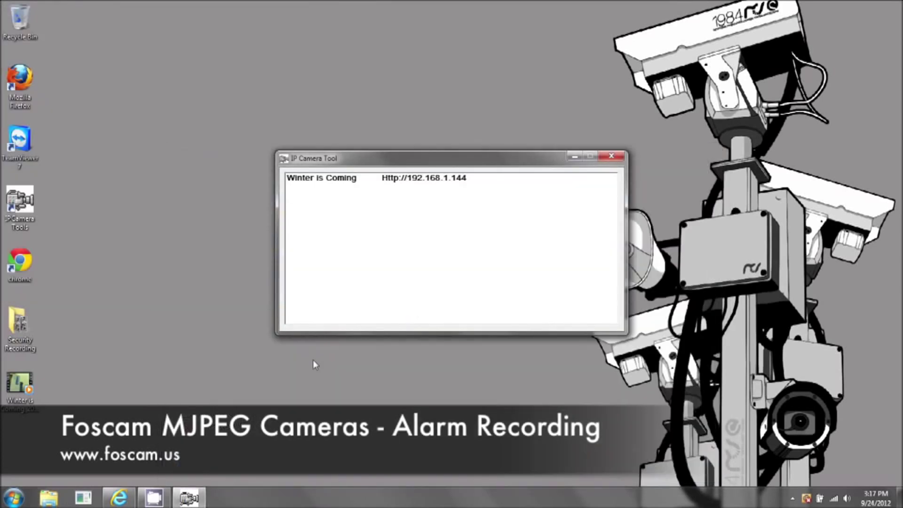